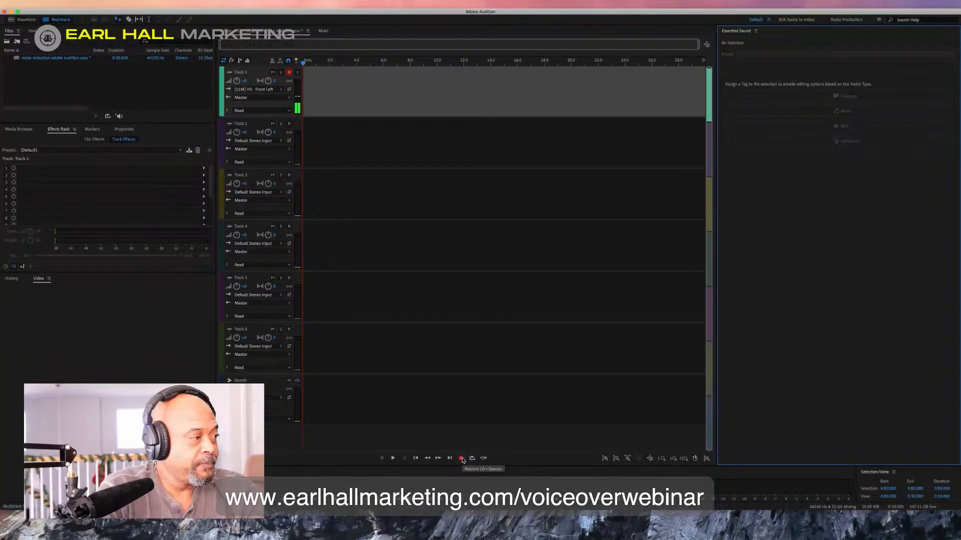
Record a voice take of about 23 seconds on Track 1 and open the clip in the waveform editor.
click(461, 458)
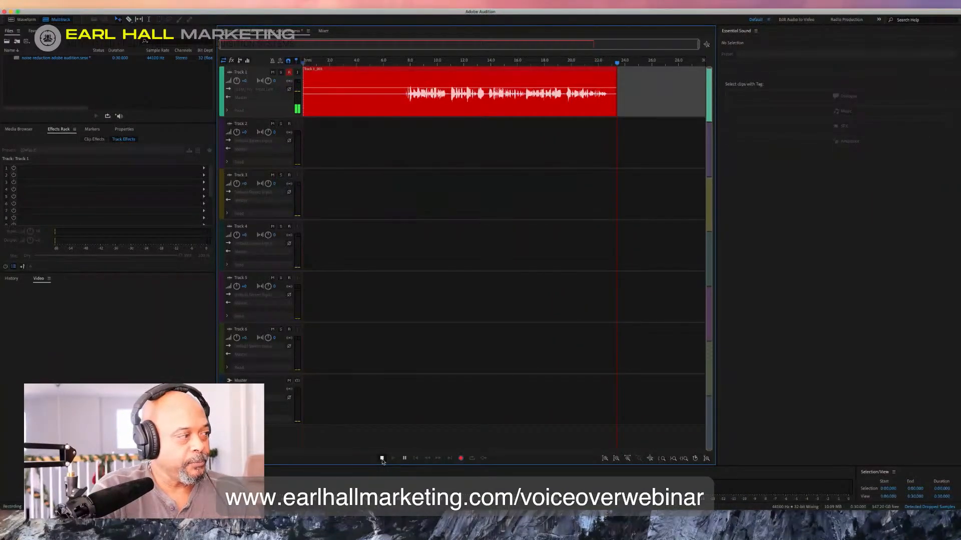
click(383, 460)
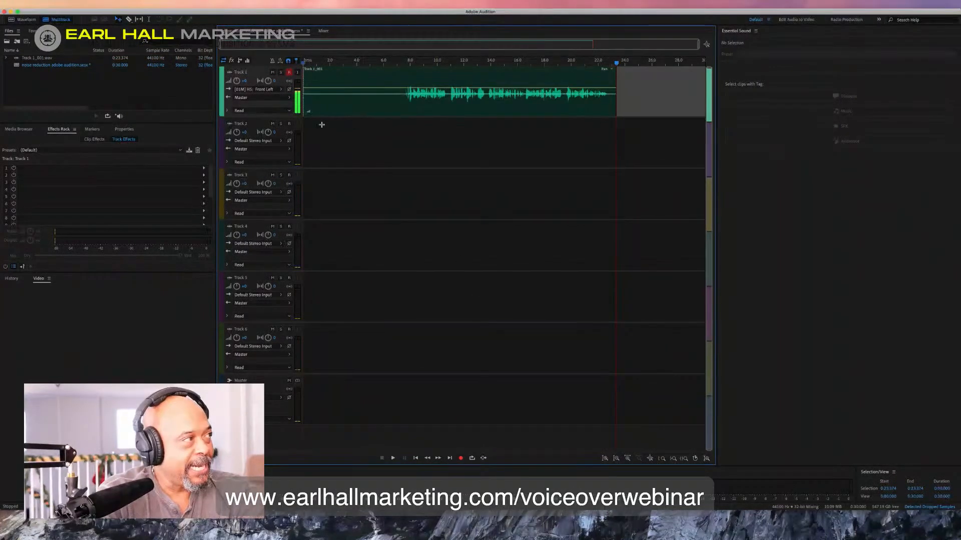
double_click(368, 75)
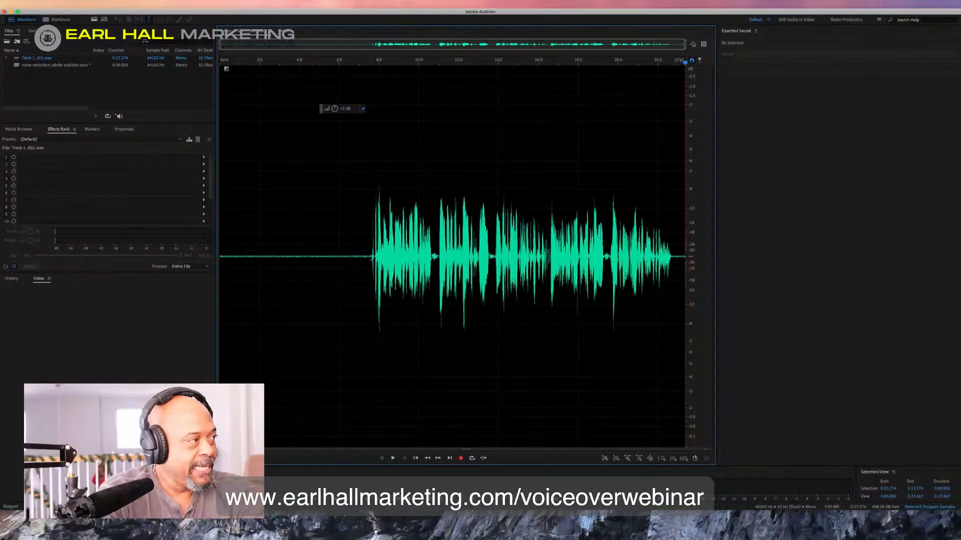
Capture a noise print from the silent section before the speech, about the first 7.6 seconds.
drag(370, 258, 215, 267)
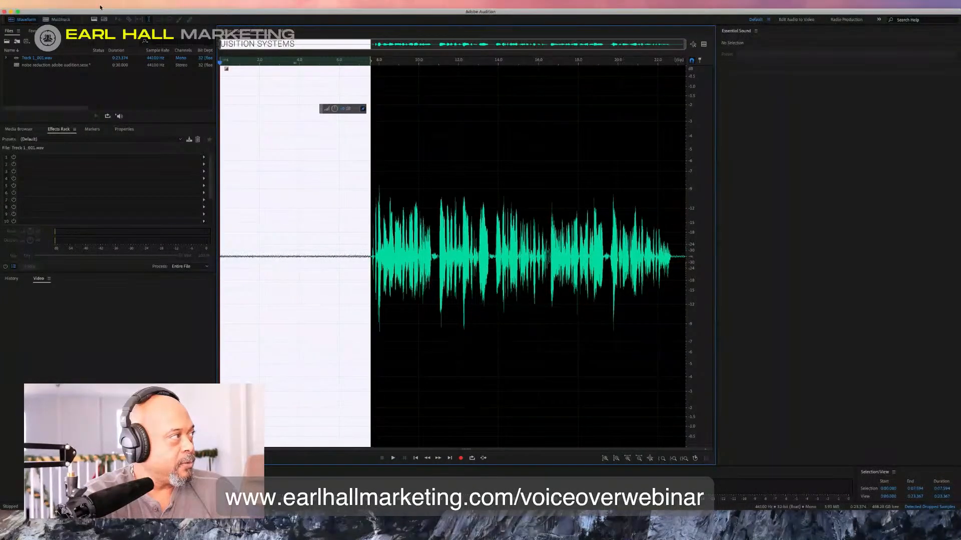
click(152, 6)
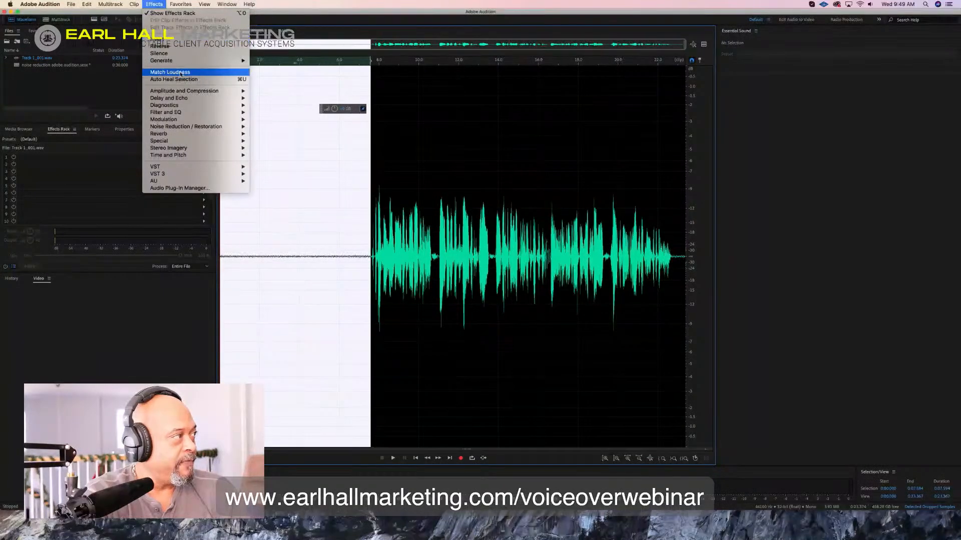
mouse_move(185, 92)
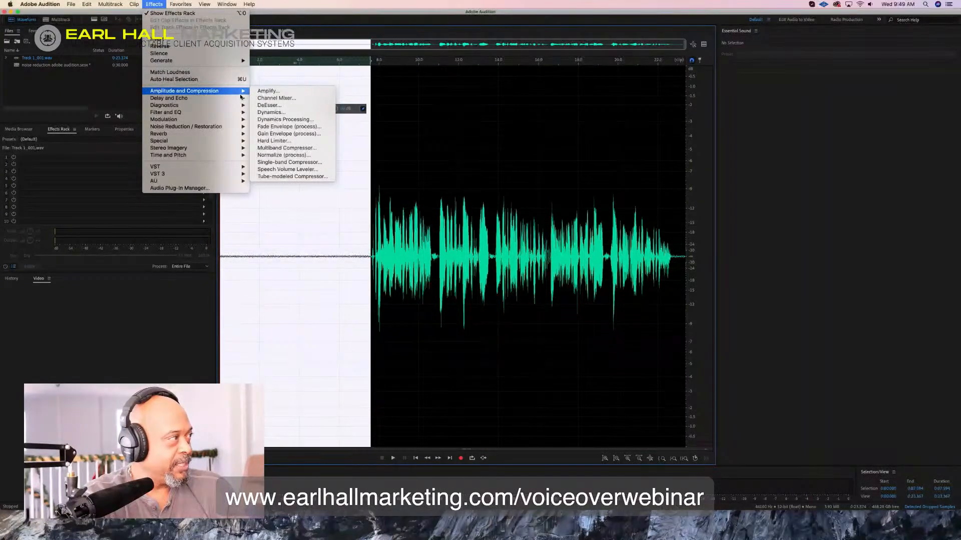
mouse_move(218, 128)
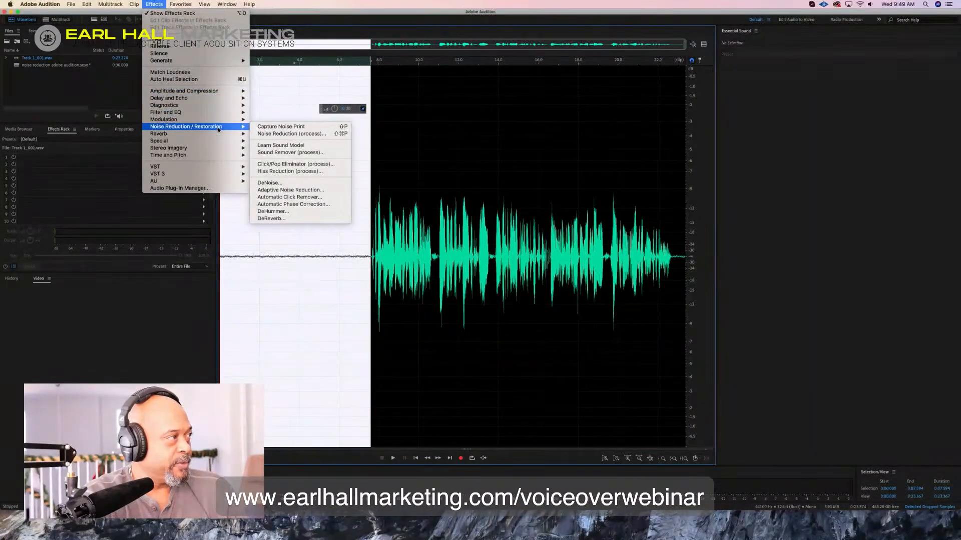
click(273, 128)
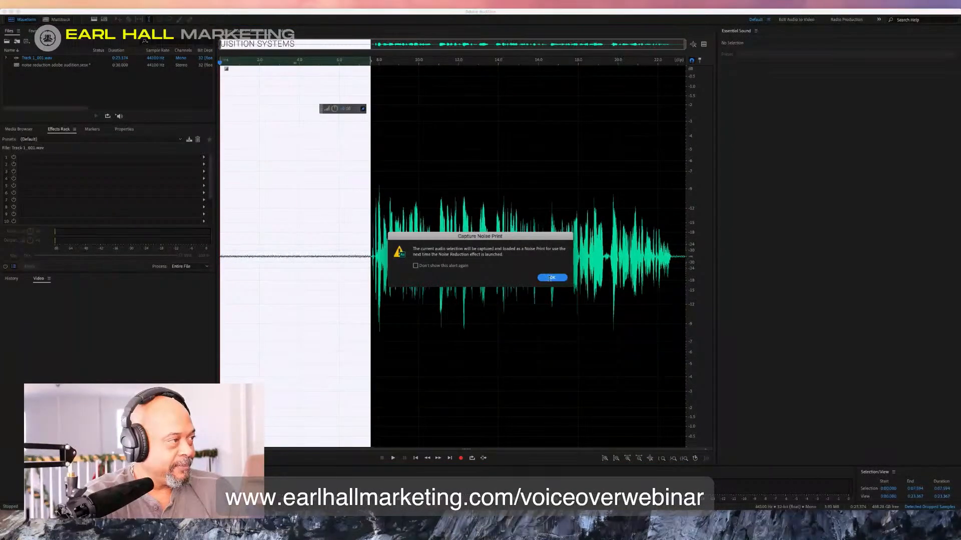
click(551, 279)
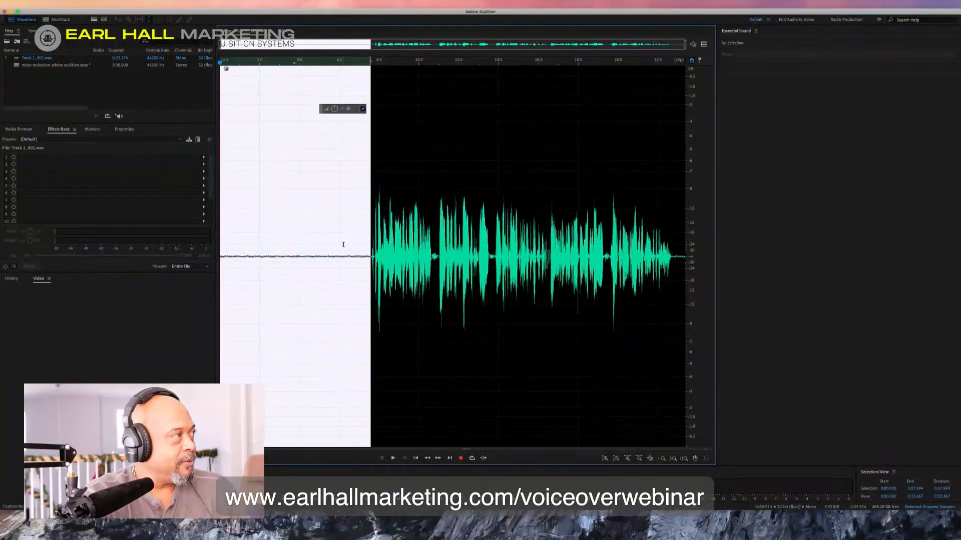
Apply the Noise Reduction process to the entire recording with the captured noise print.
click(151, 4)
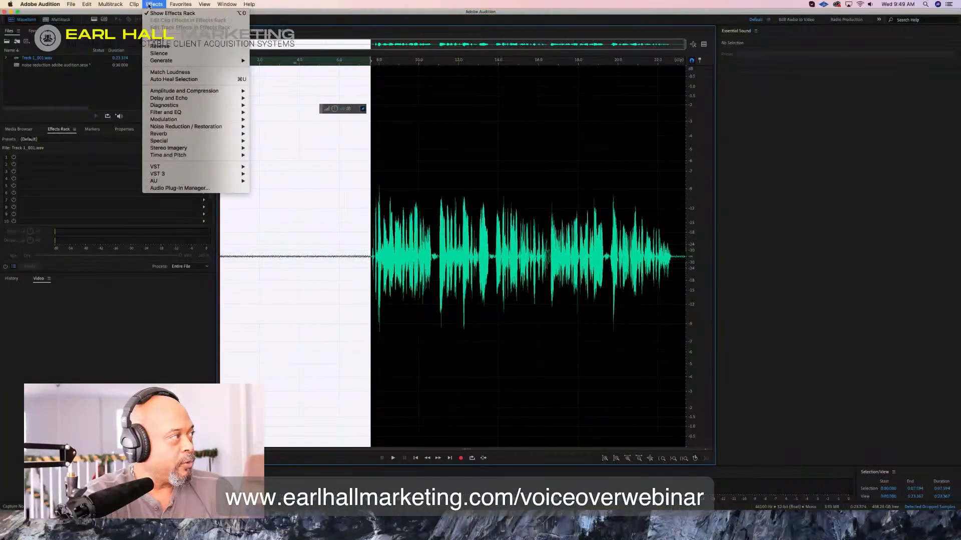
mouse_move(186, 126)
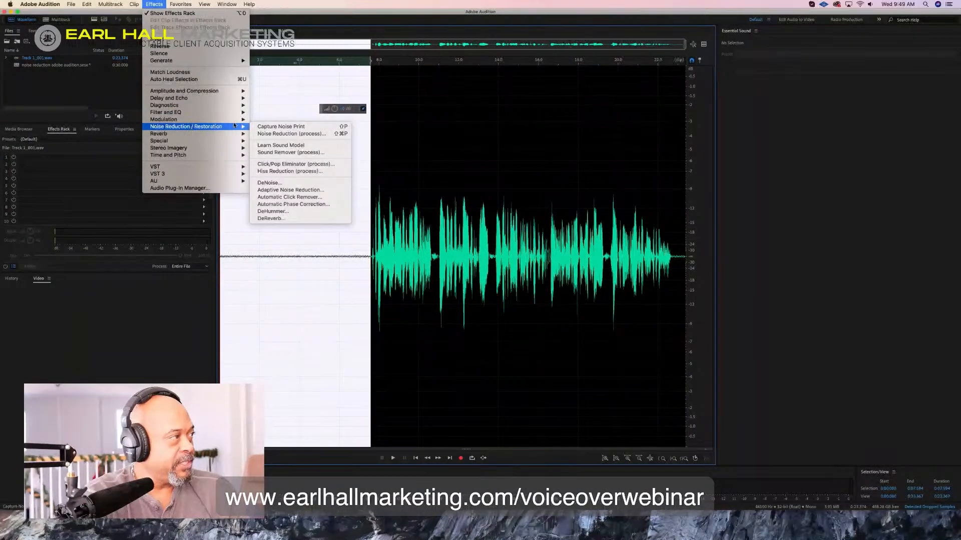
click(281, 135)
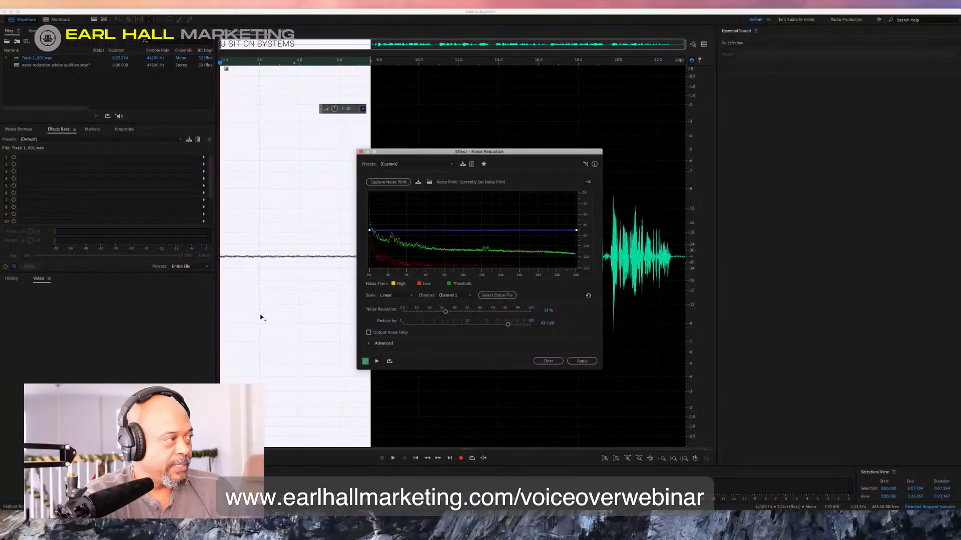
double_click(288, 256)
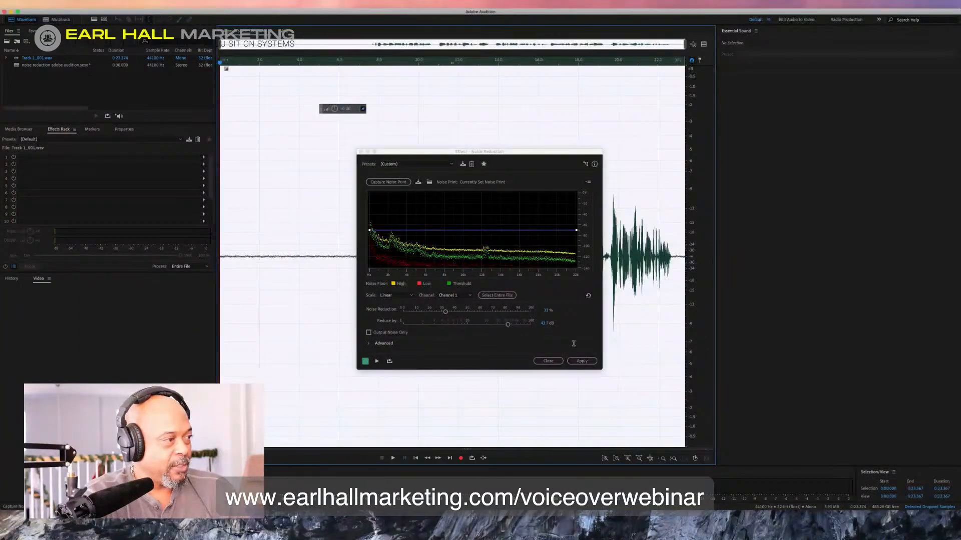
click(581, 361)
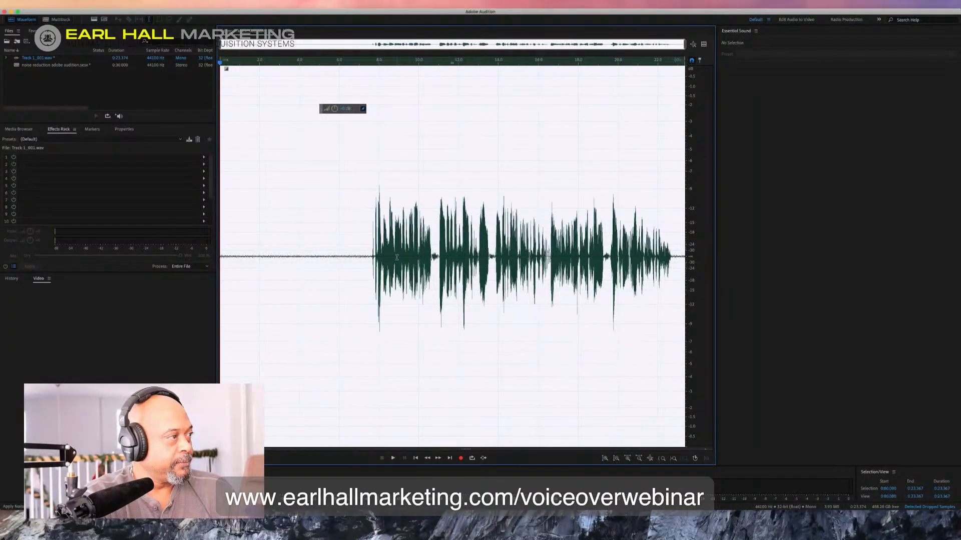
Capture a new noise print from about the first 7.3 seconds of silence before the speech.
click(357, 258)
drag(365, 257, 215, 260)
right_click(267, 267)
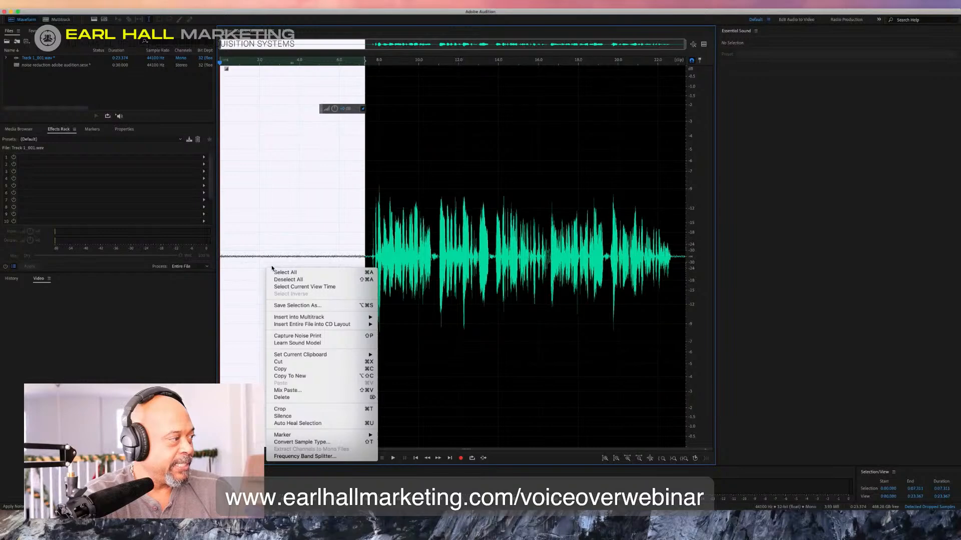
click(311, 337)
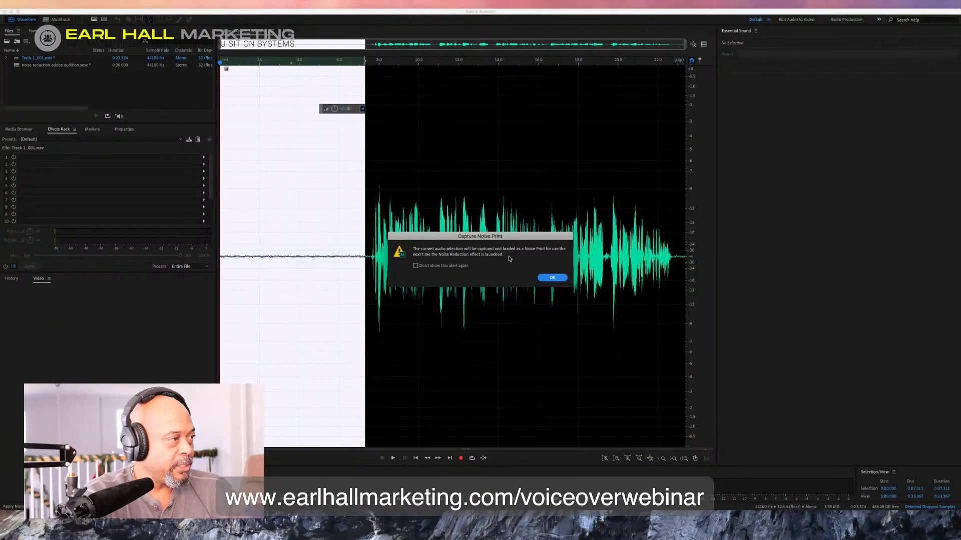
click(552, 278)
Select the whole recording and run the Noise Reduction process on it again with the new noise print.
click(361, 270)
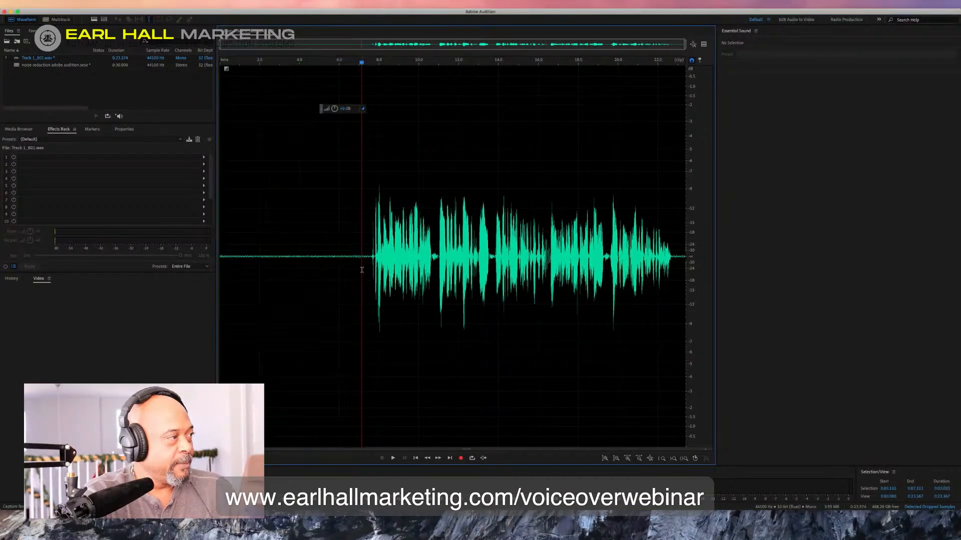
key(super+a)
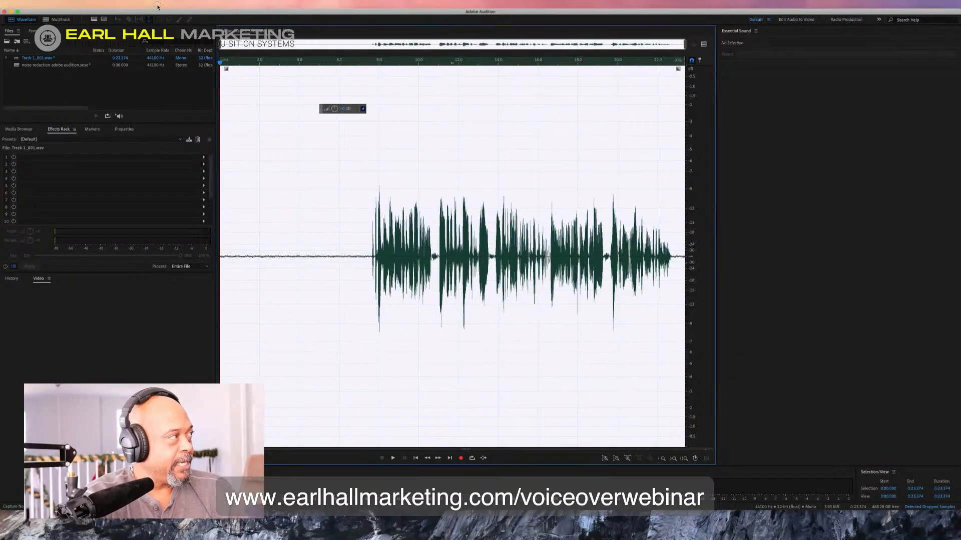
click(155, 4)
mouse_move(208, 127)
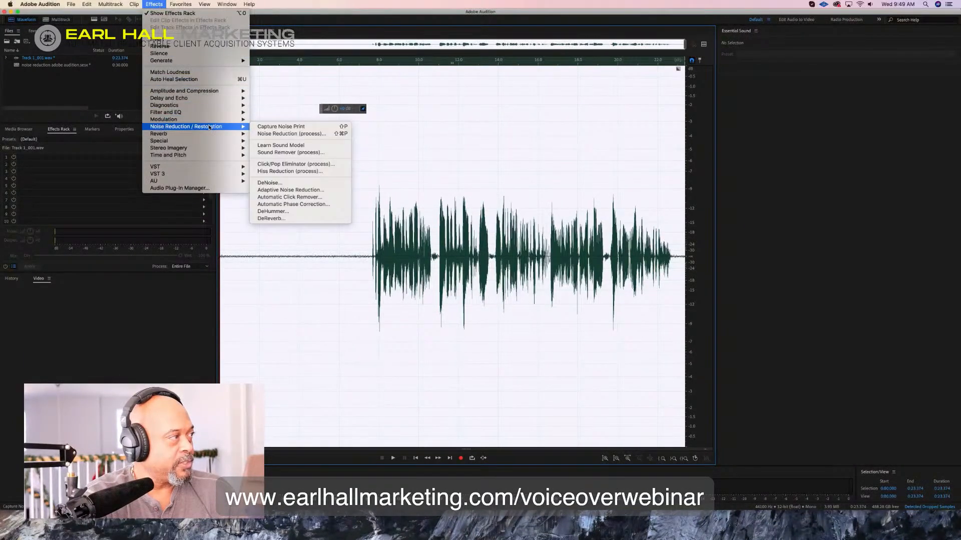
click(268, 135)
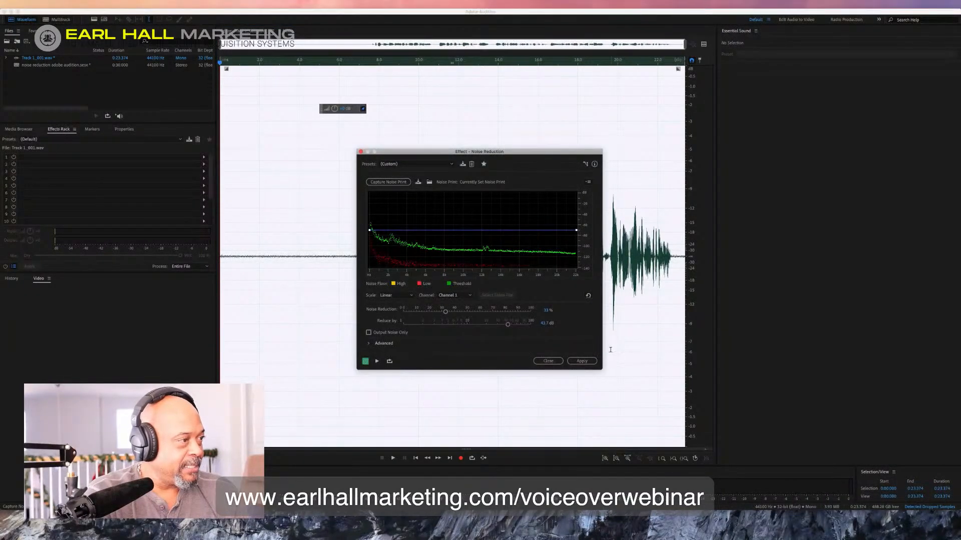
click(582, 361)
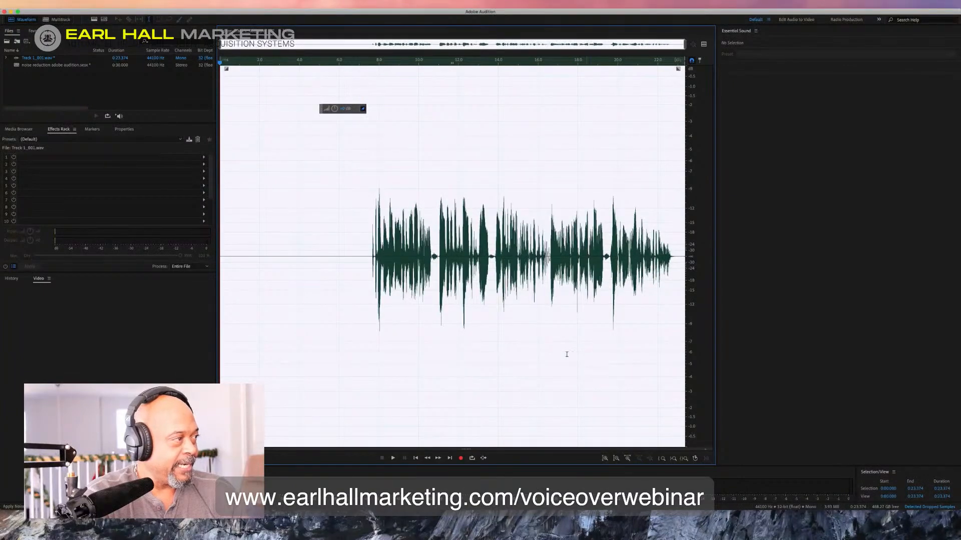
Check the silent intro of the waveform and undo the last noise reduction.
mouse_move(361, 259)
mouse_down()
mouse_move(222, 258)
mouse_move(316, 264)
mouse_move(691, 247)
mouse_move(361, 250)
mouse_up()
click(405, 257)
click(354, 250)
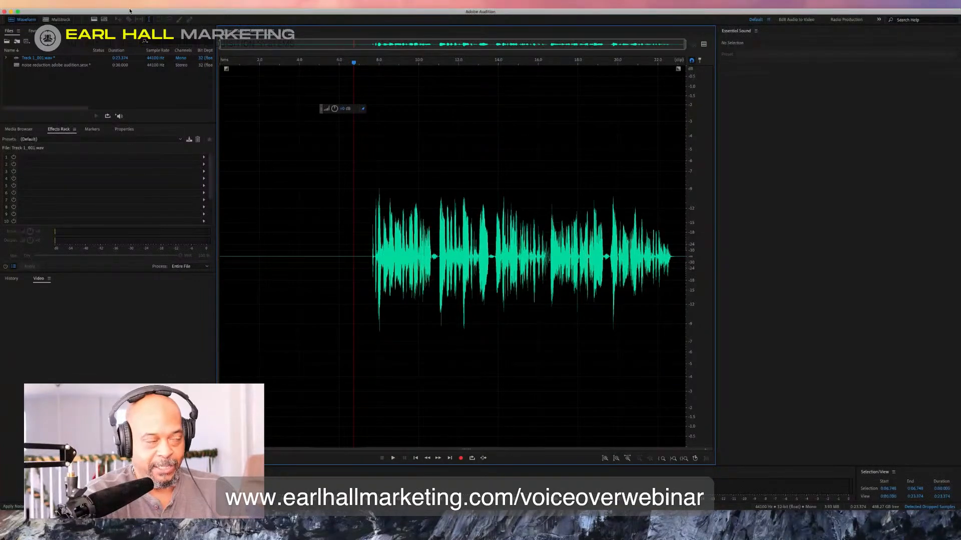
click(86, 4)
click(87, 13)
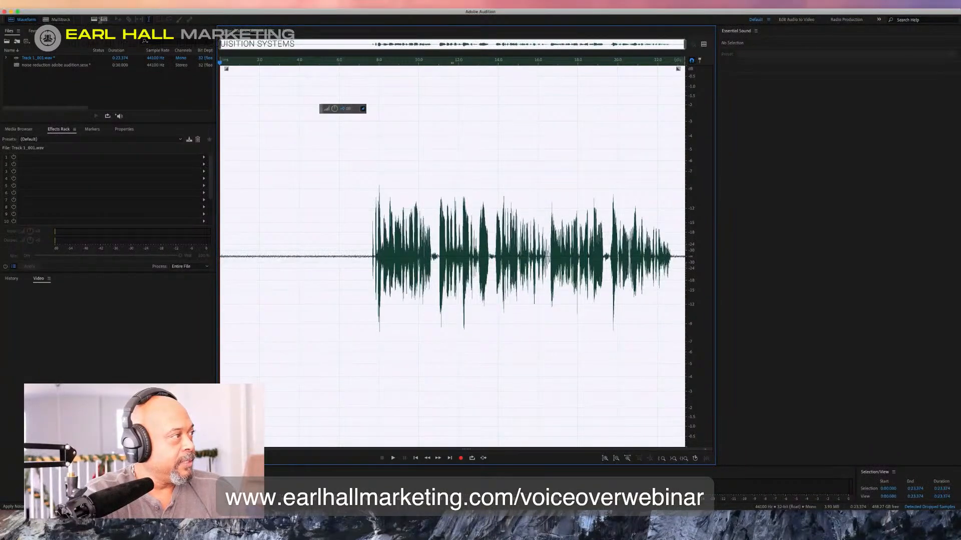
Select about the first 7.3 seconds of silence and preview it through the Dynamics Processing effect.
click(305, 223)
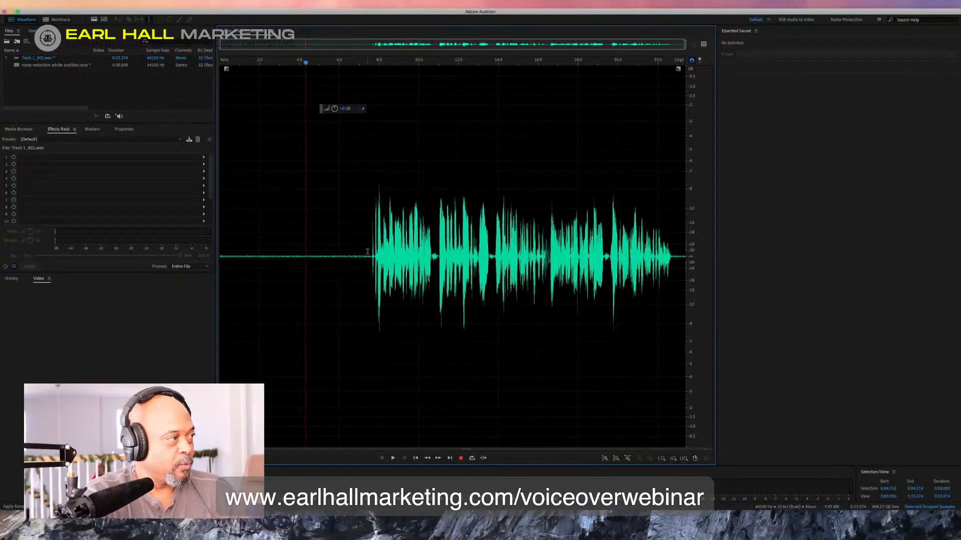
drag(366, 259, 213, 245)
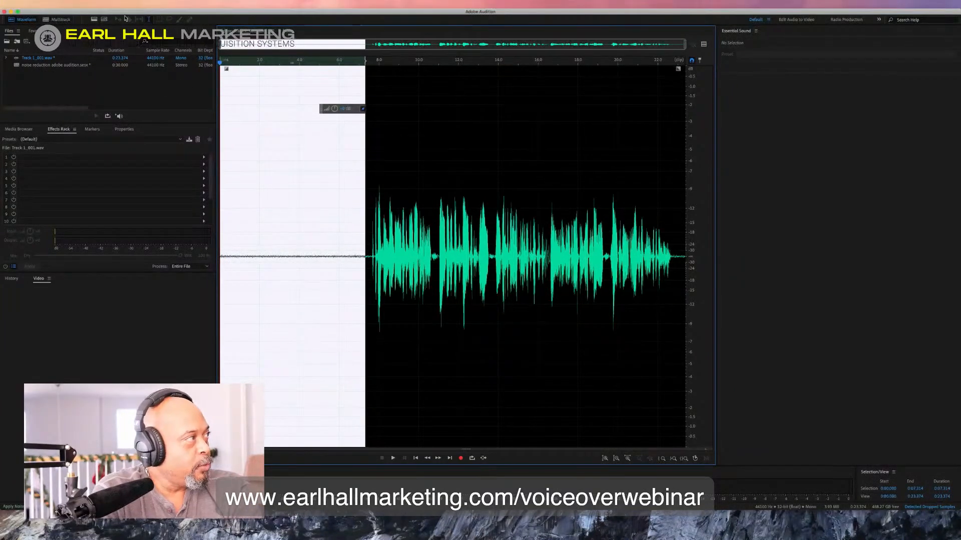
click(153, 4)
mouse_move(222, 94)
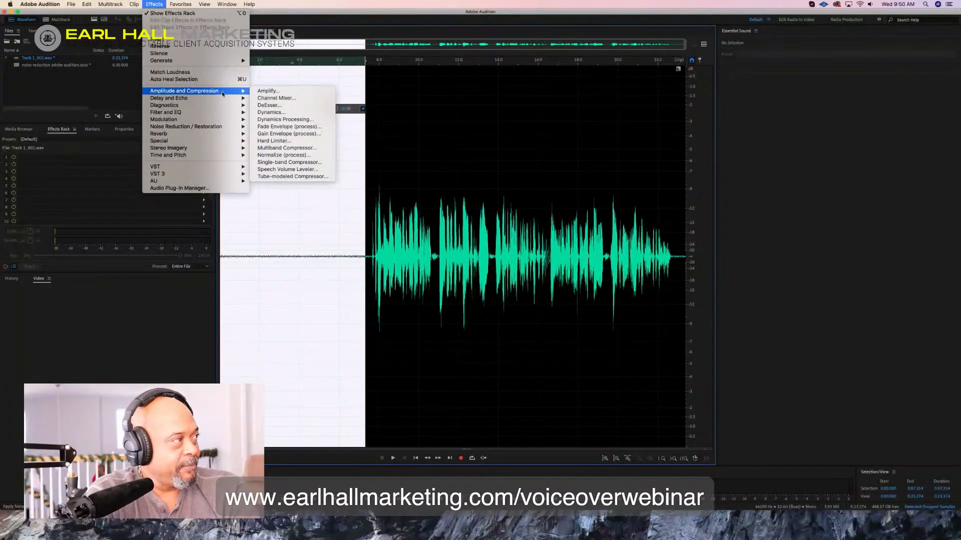
click(299, 119)
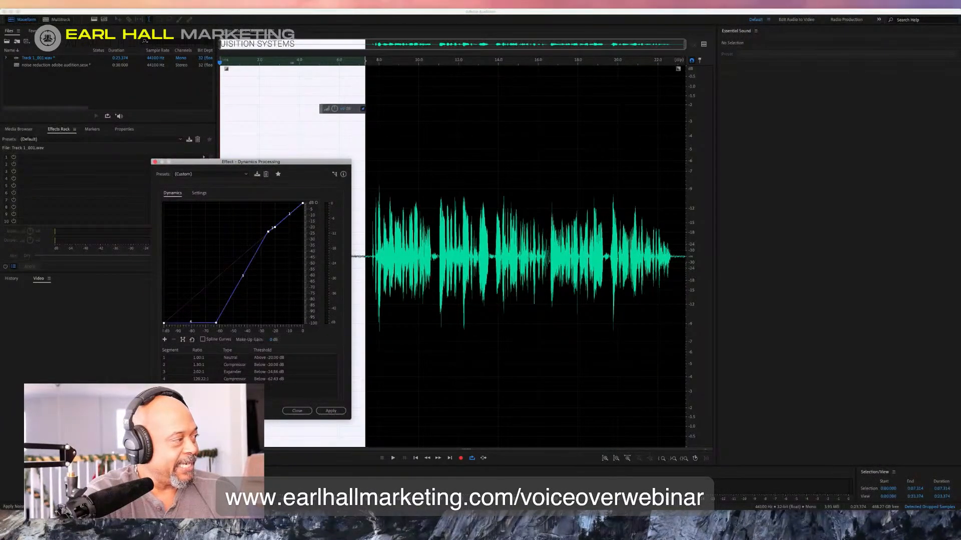
key(space)
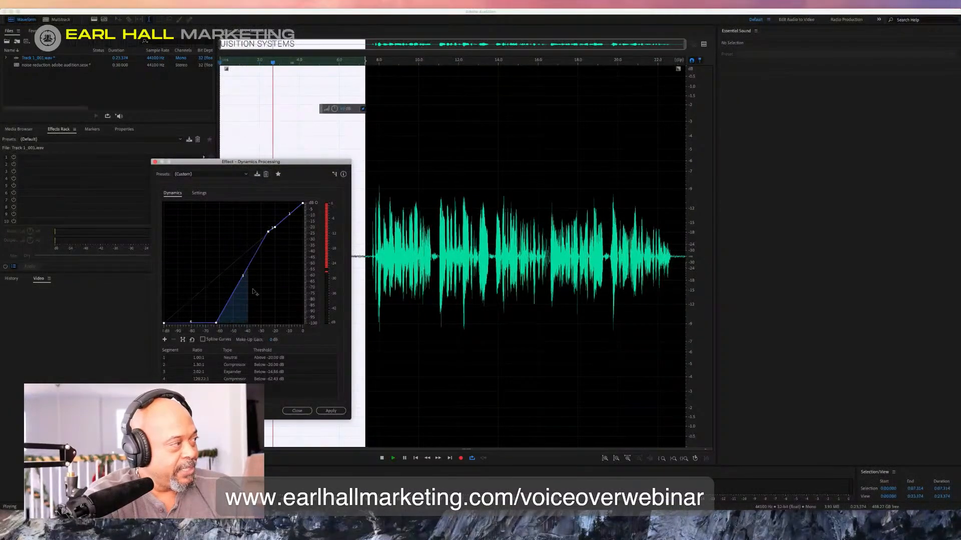
Load the (Default) dynamics preset and bend the curve down to -100 dB at about -71 dB, with another point near -35 dB.
click(212, 175)
click(192, 182)
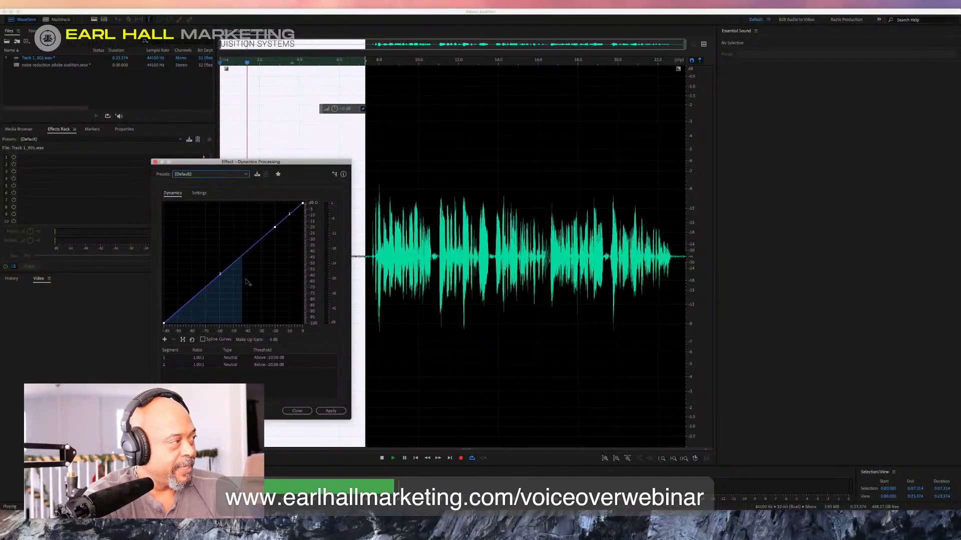
drag(221, 276, 204, 324)
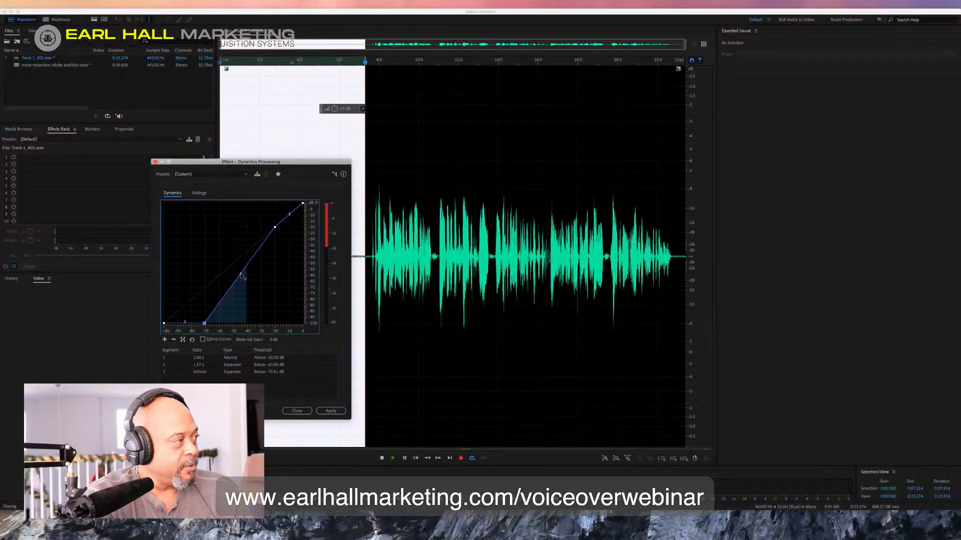
drag(256, 252, 255, 244)
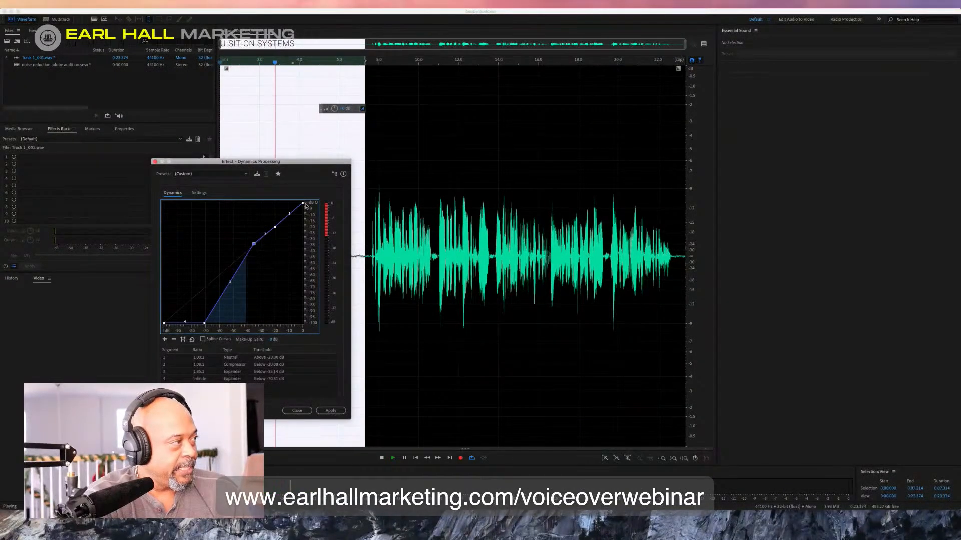
Lower the dynamics curve's upper end point to about -5 dB output and apply the effect to the whole recording.
drag(303, 203, 303, 213)
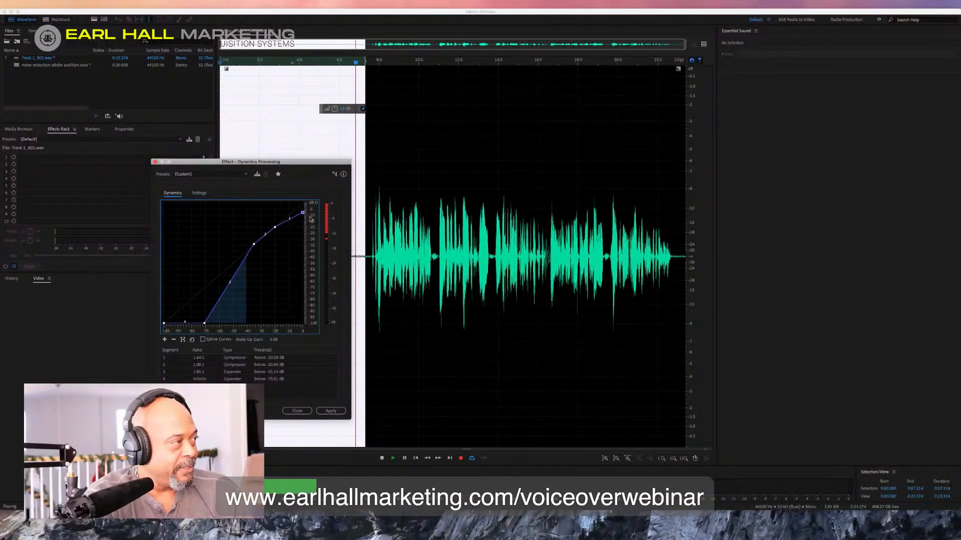
drag(304, 214, 303, 209)
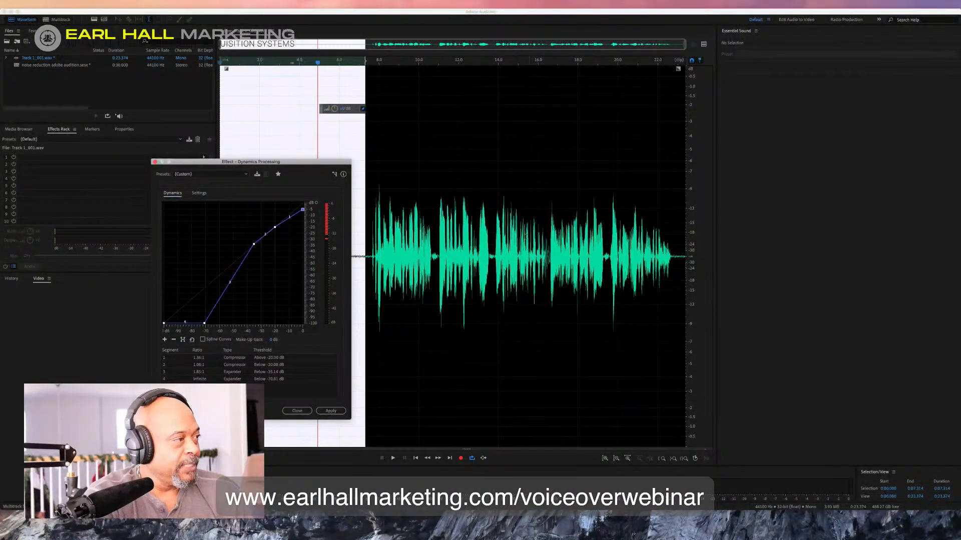
double_click(514, 252)
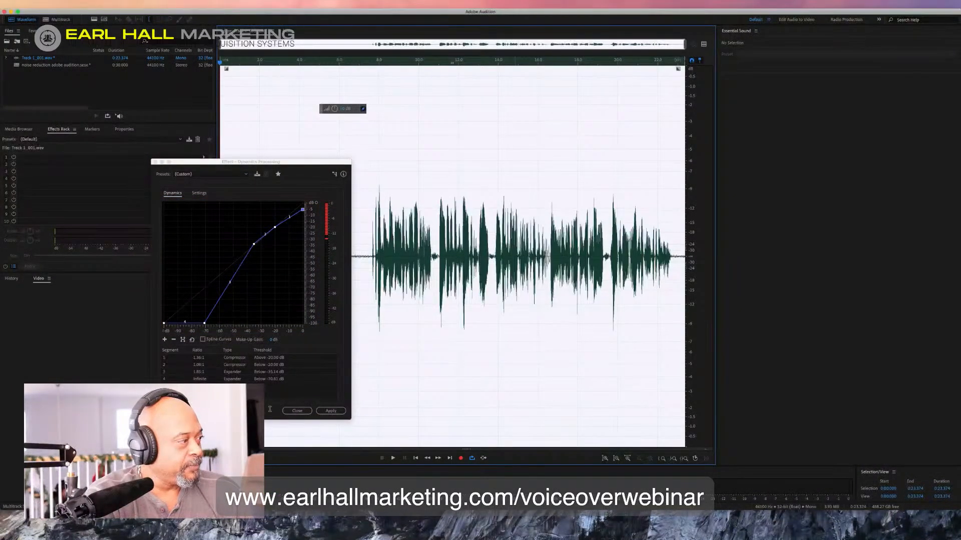
click(330, 412)
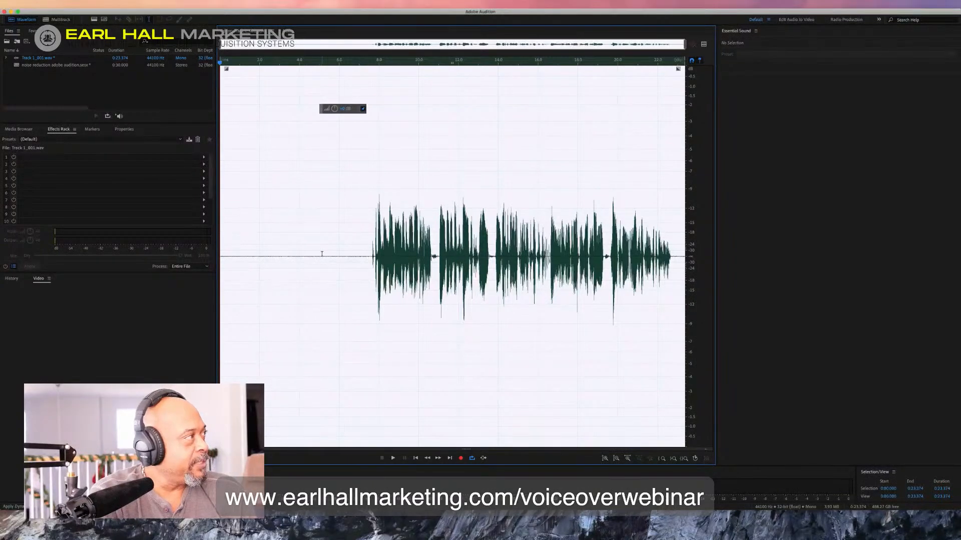
Undo the applied dynamics processing and preview the first 7.3 seconds of silence through the Dynamics Processing effect again.
click(87, 4)
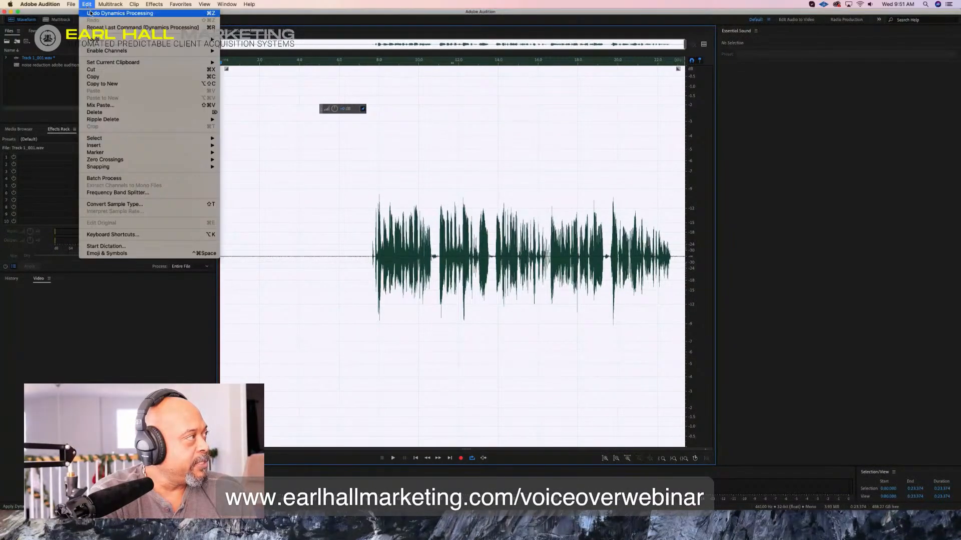
click(91, 14)
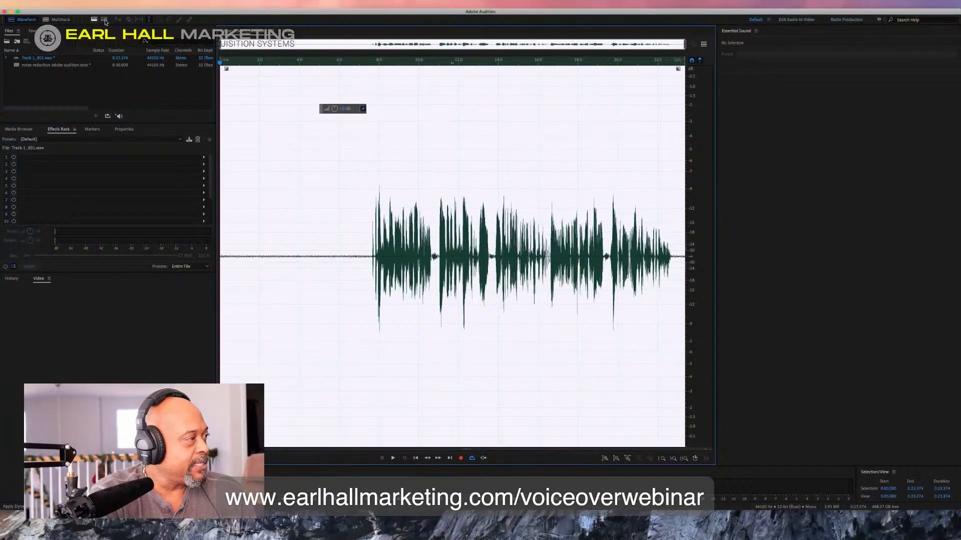
drag(366, 257, 200, 247)
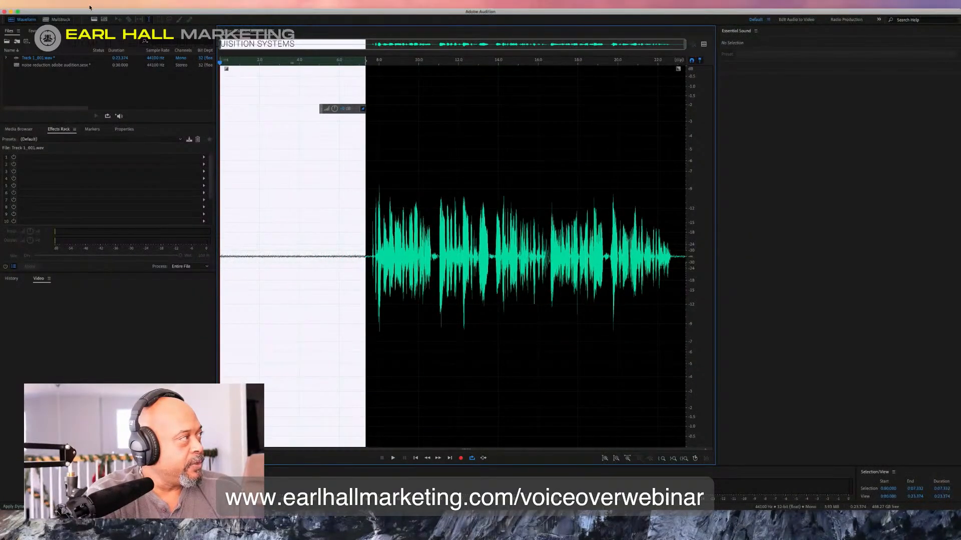
click(150, 4)
mouse_move(176, 92)
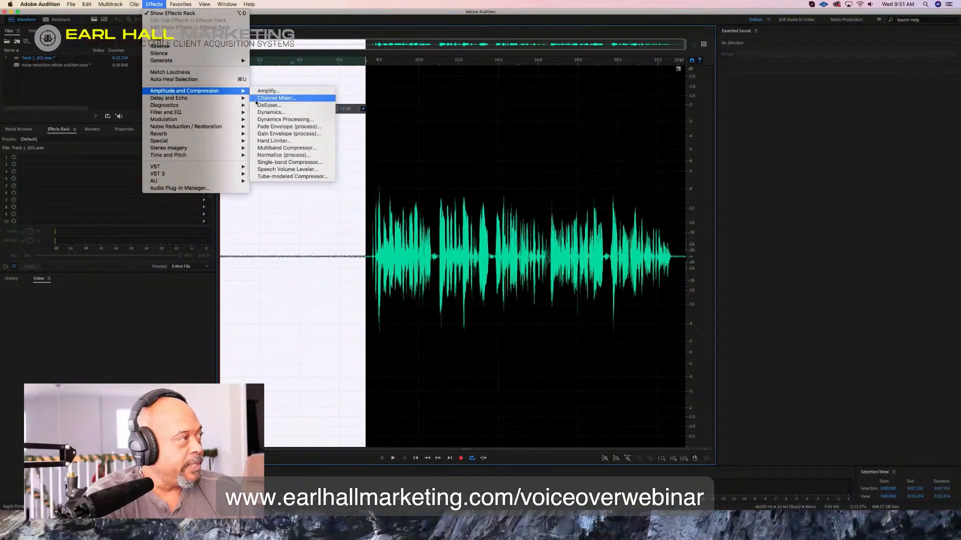
click(284, 119)
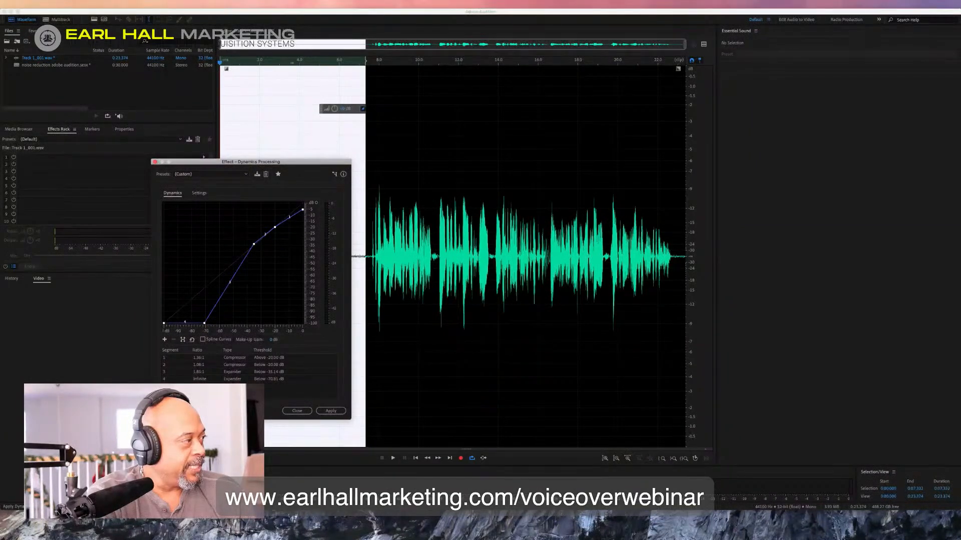
key(space)
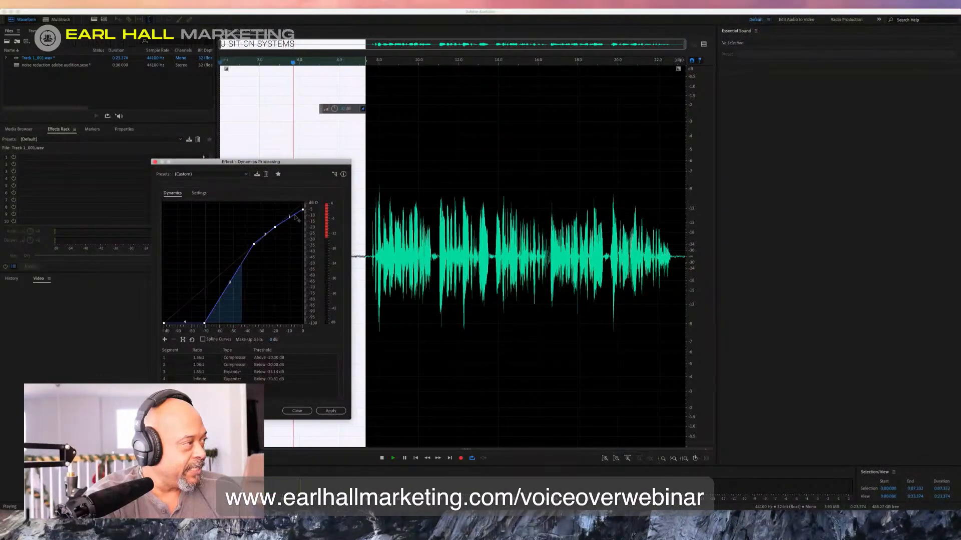
Move the dynamics curve's -35 dB point to about -33 dB, lower the upper end point to about -16 dB, and apply to the whole recording.
drag(253, 244, 257, 241)
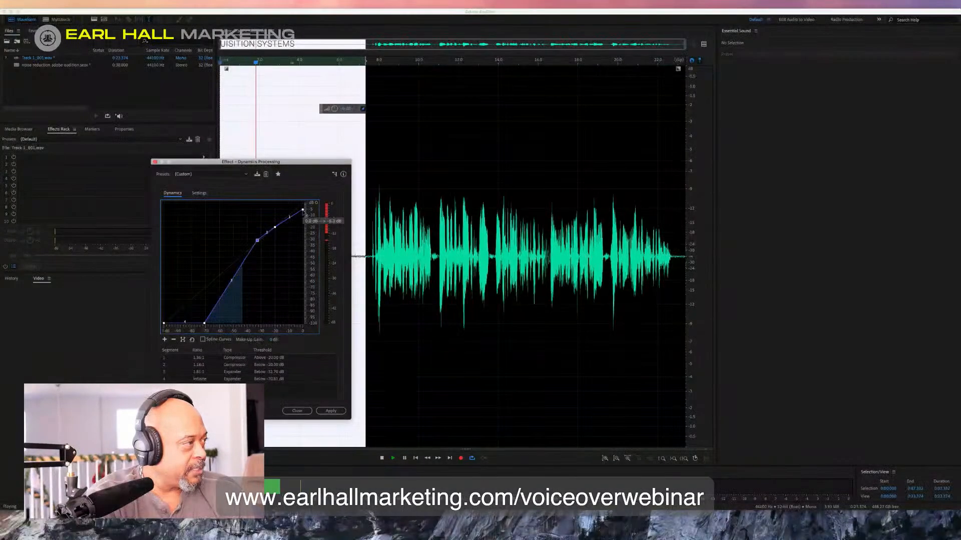
drag(303, 210, 302, 222)
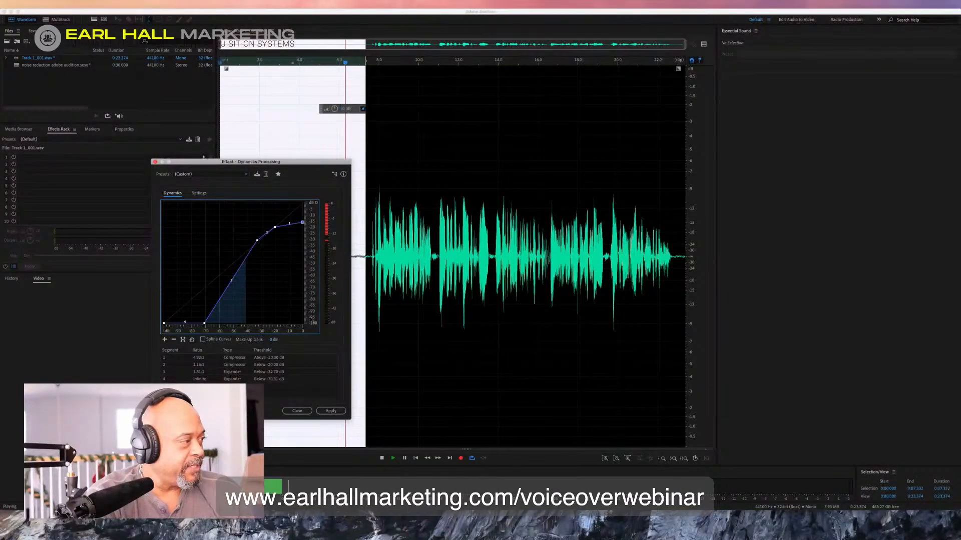
click(522, 330)
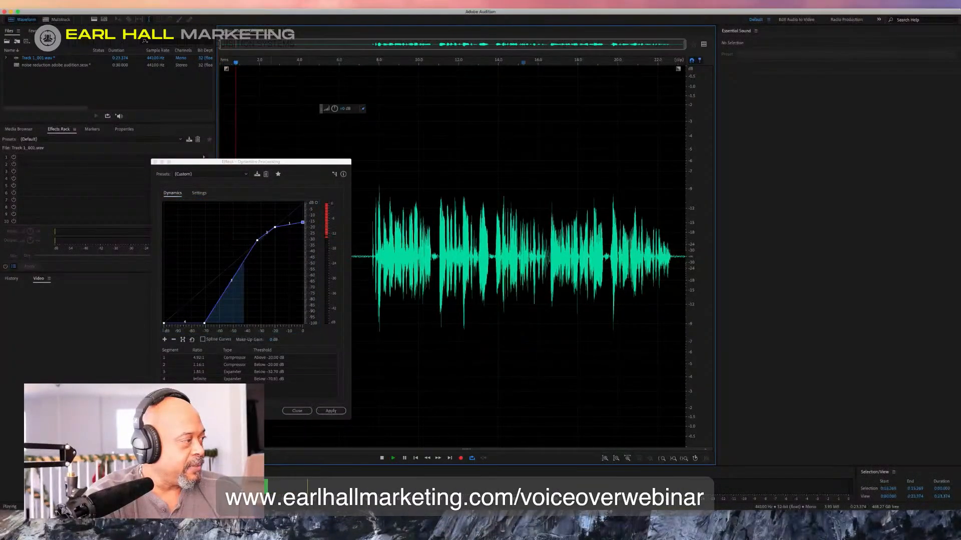
key(space)
double_click(560, 281)
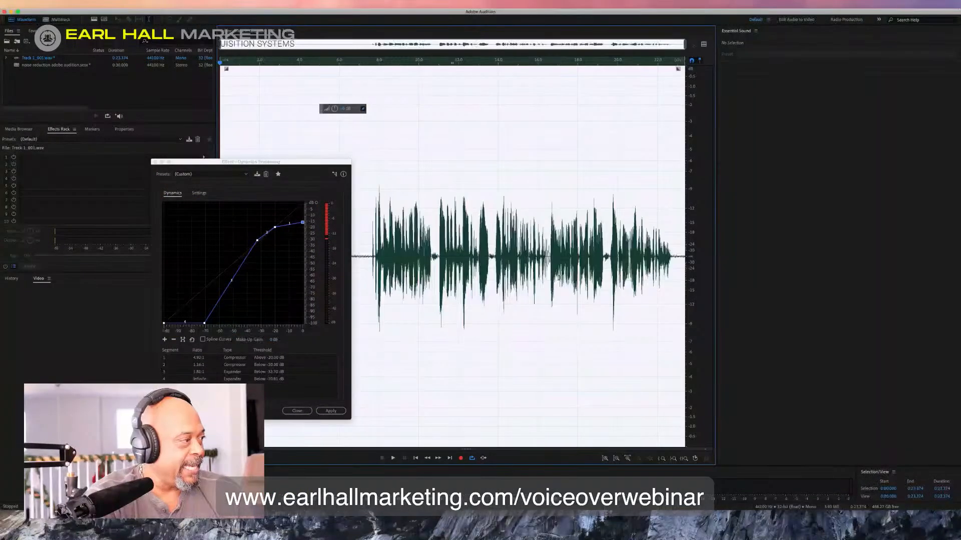
click(331, 412)
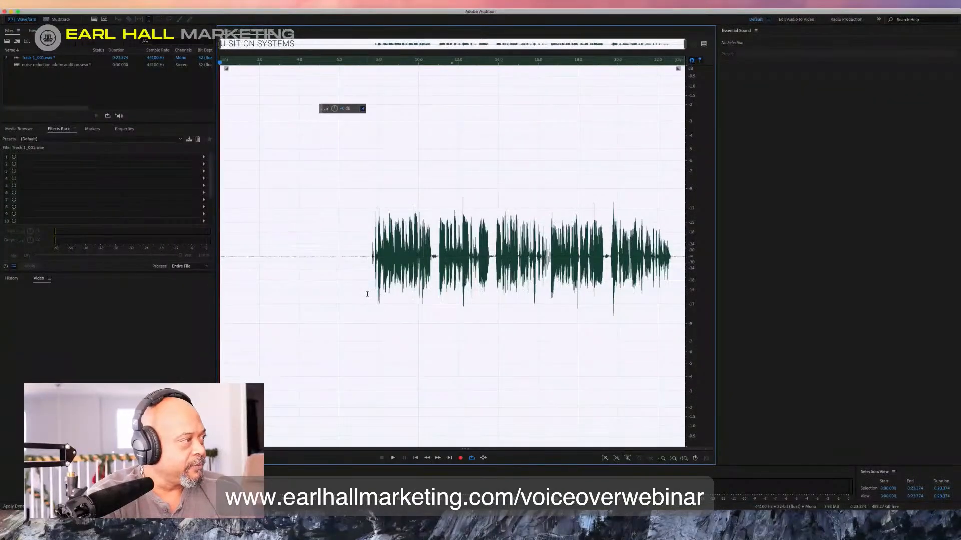
Undo the last dynamics processing, reselect the roughly 7.3-second silent intro and preview it with the existing custom dynamics curve.
click(343, 285)
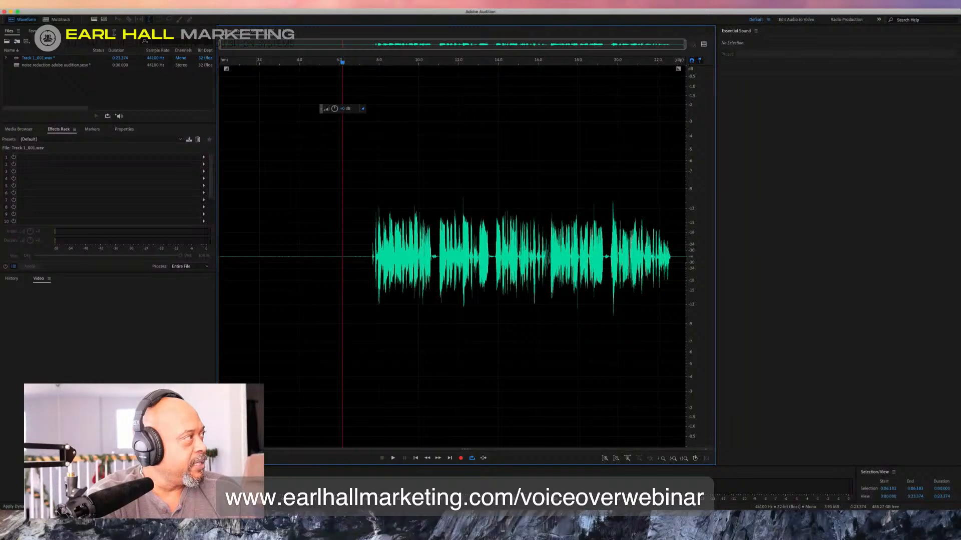
click(86, 4)
click(90, 14)
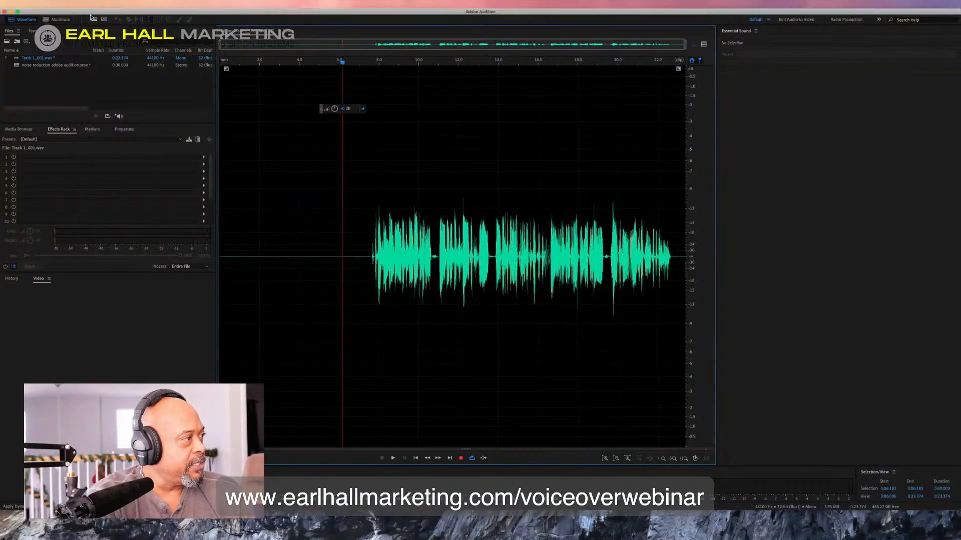
drag(366, 257, 185, 260)
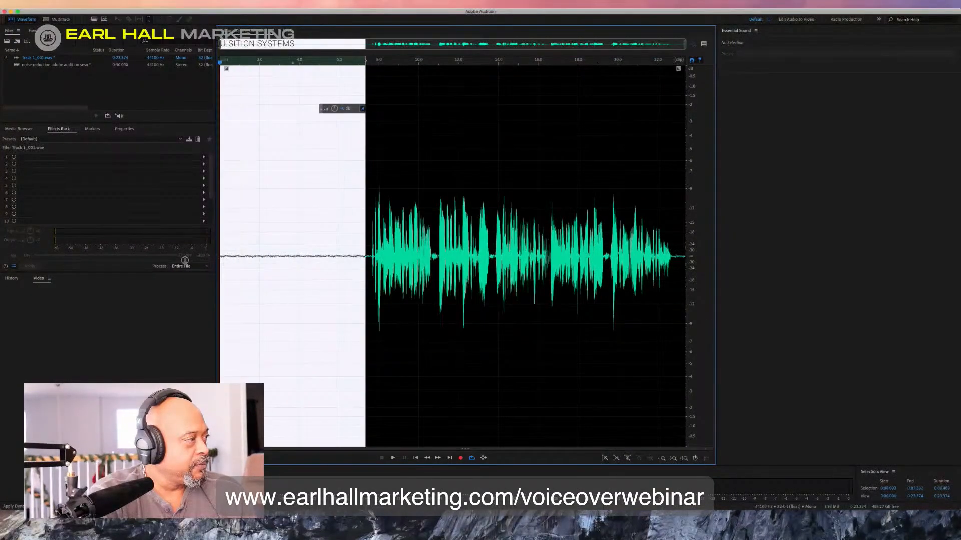
click(154, 4)
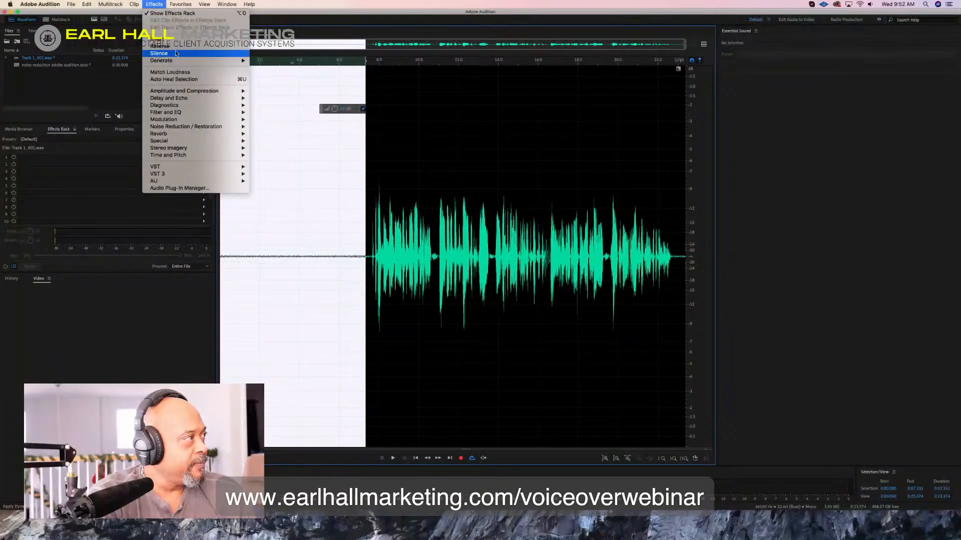
mouse_move(210, 90)
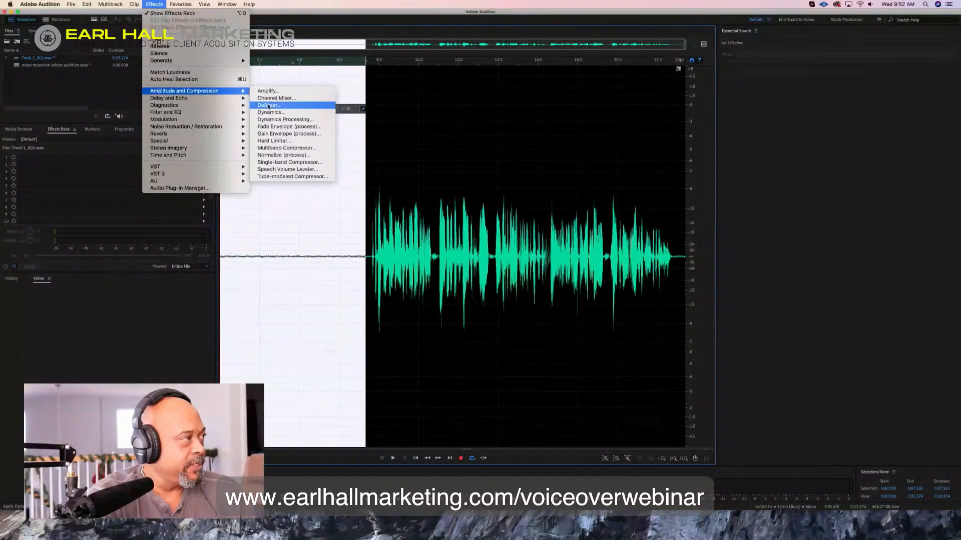
click(277, 119)
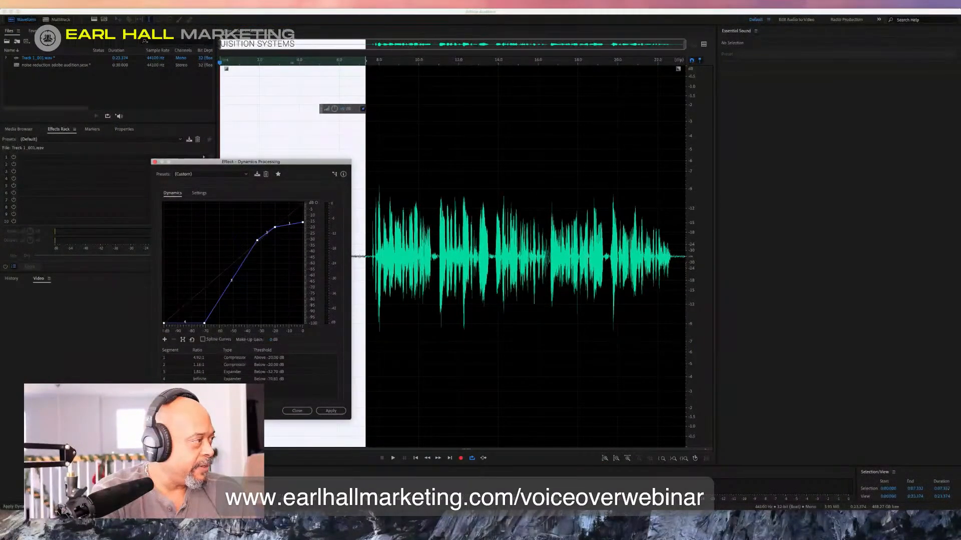
key(space)
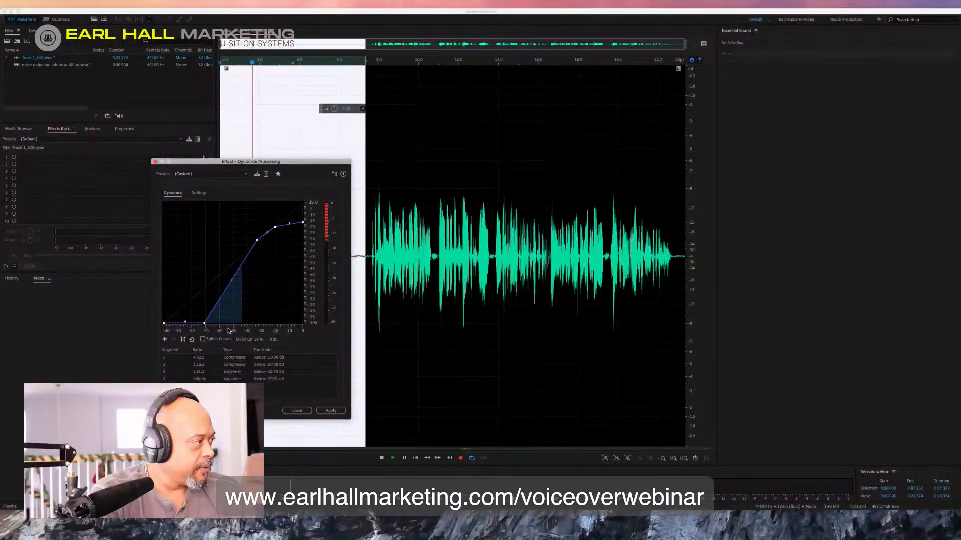
Move the dynamics curve's lower -100 dB point to about -59 dB input and raise the upper end point to about -14.5 dB output.
mouse_move(204, 323)
mouse_down()
mouse_move(182, 326)
mouse_move(221, 324)
mouse_up()
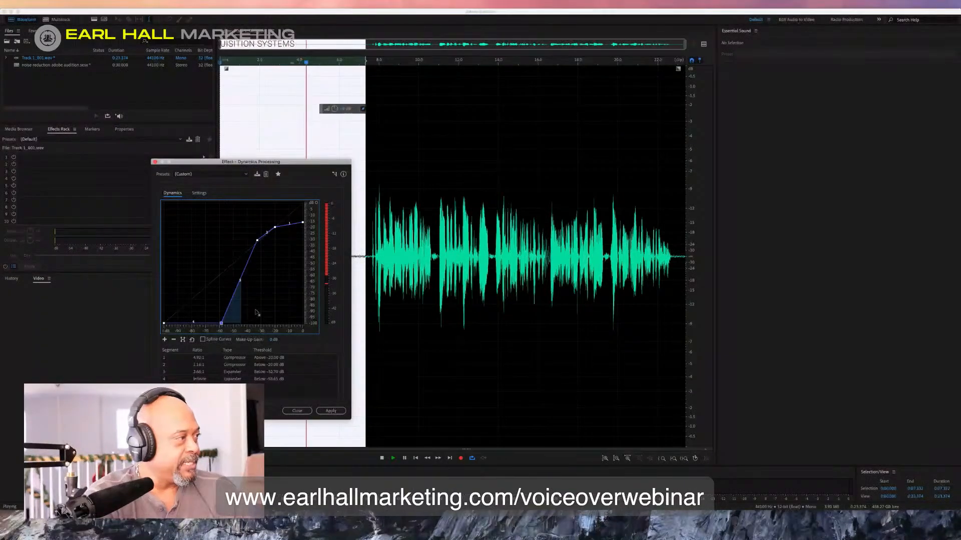
mouse_move(303, 224)
mouse_down()
mouse_move(304, 207)
mouse_move(303, 221)
mouse_up()
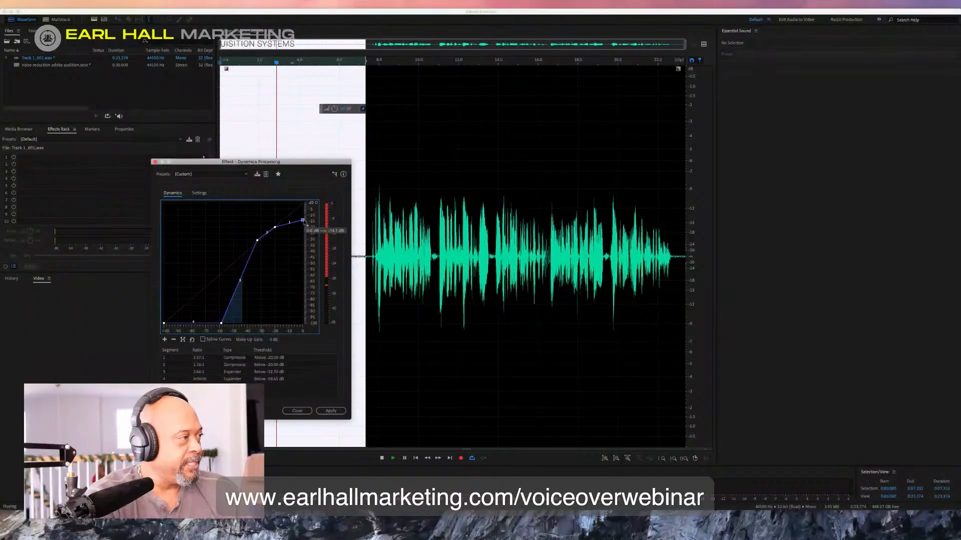
key(space)
Apply the adjusted dynamics curve to the whole recording and inspect the silent intro of the waveform up close.
click(446, 258)
key(super+a)
click(328, 417)
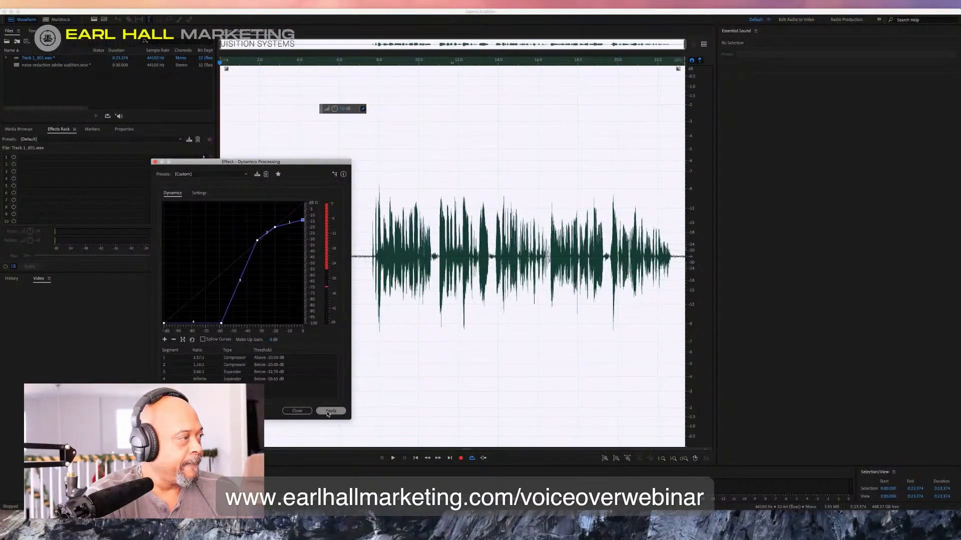
click(328, 411)
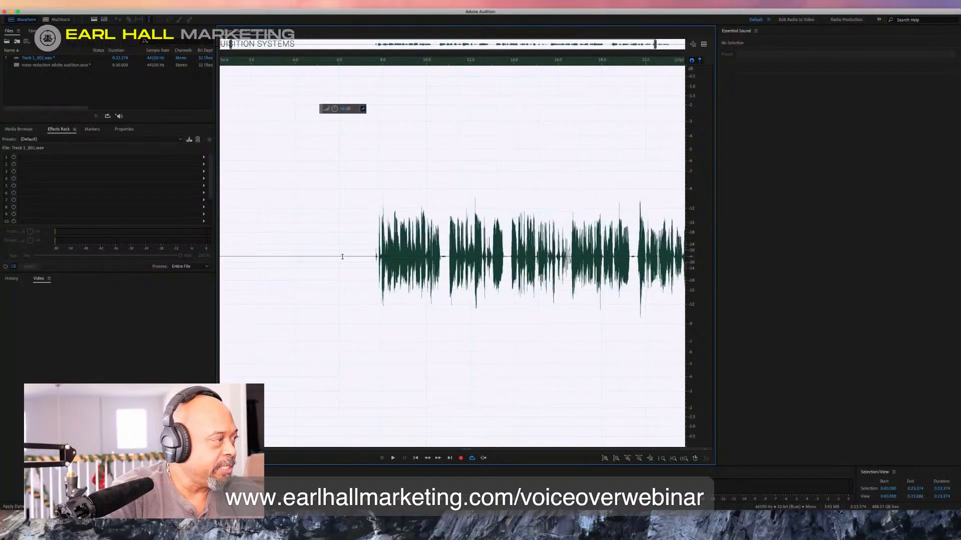
scroll(342, 257, up, 5)
scroll(343, 257, up, 6)
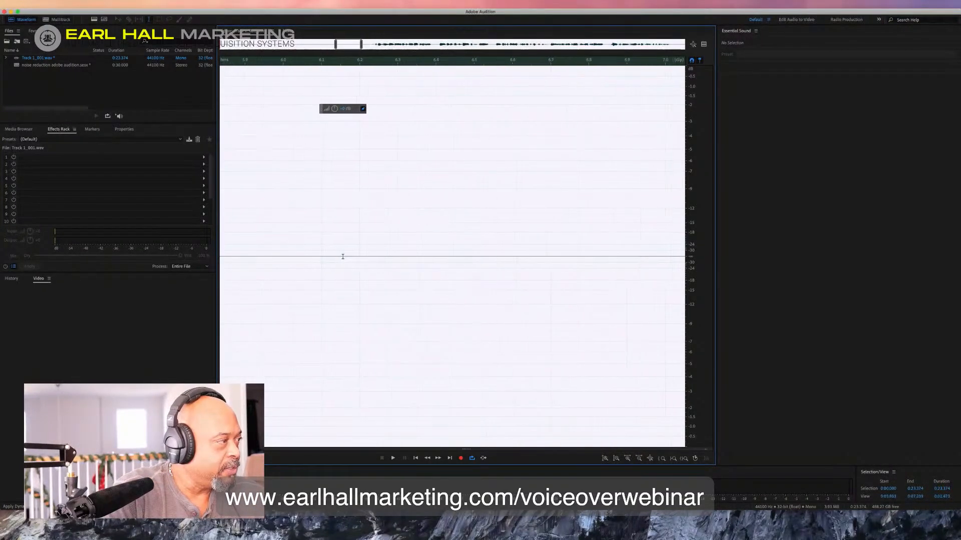
scroll(342, 257, down, 12)
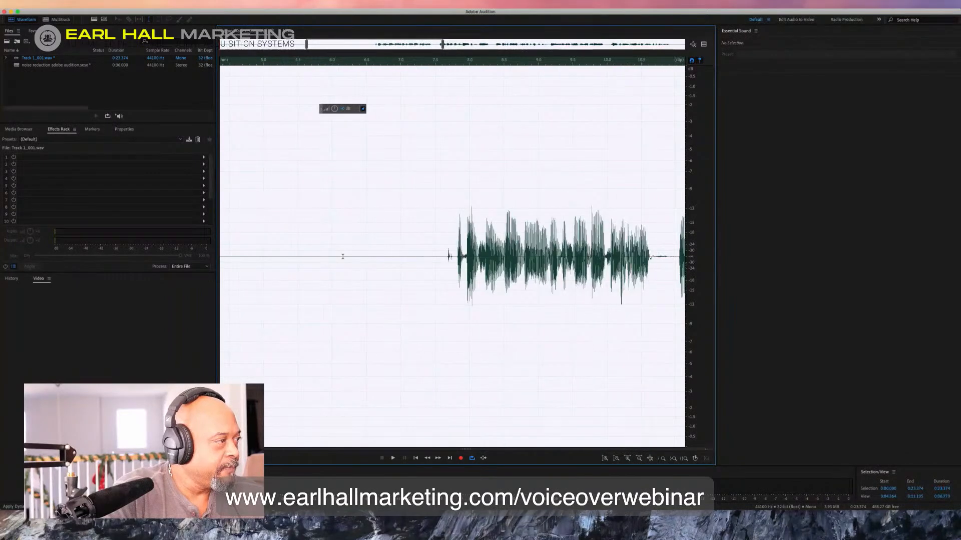